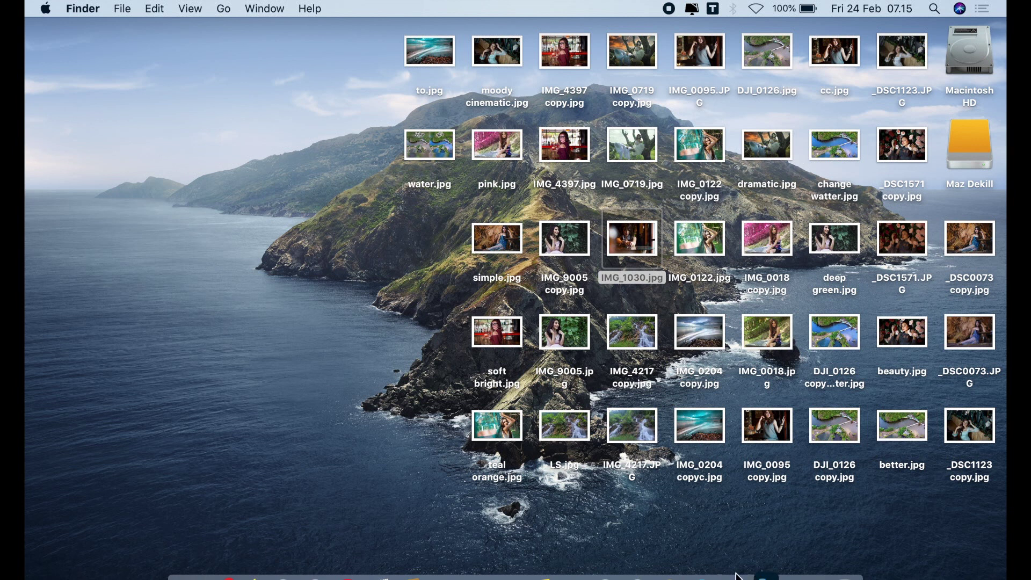
Duplicate the Background layer of IMG_1030.jpg in Photoshop and open the copy in the Camera Raw Filter
click(763, 558)
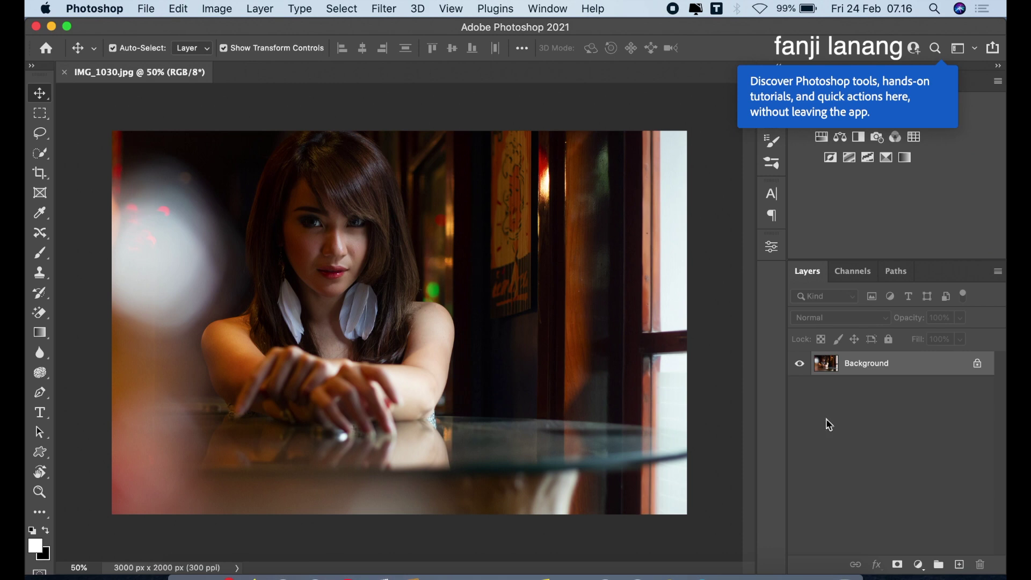
drag(875, 366, 958, 563)
click(385, 8)
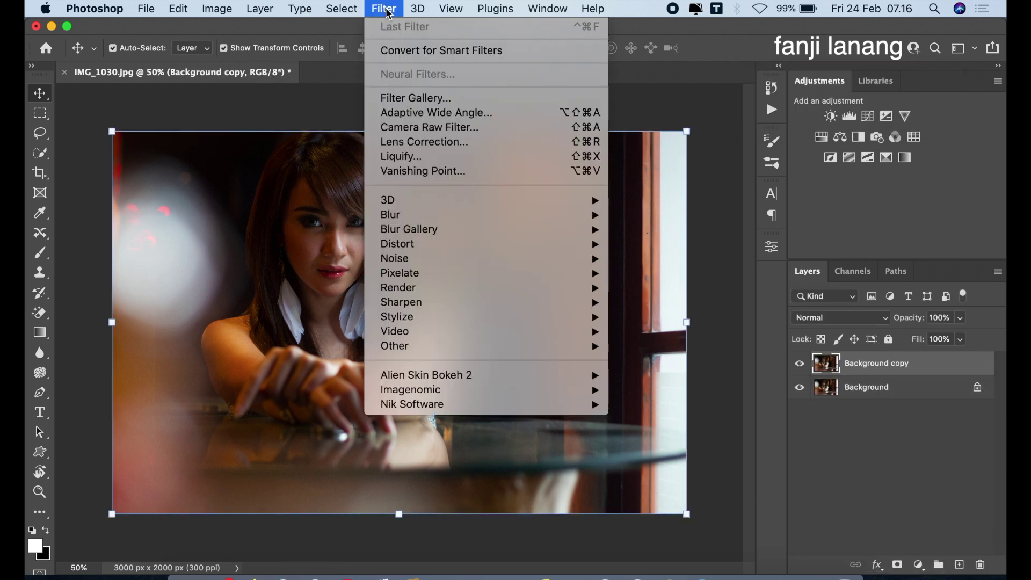
click(417, 129)
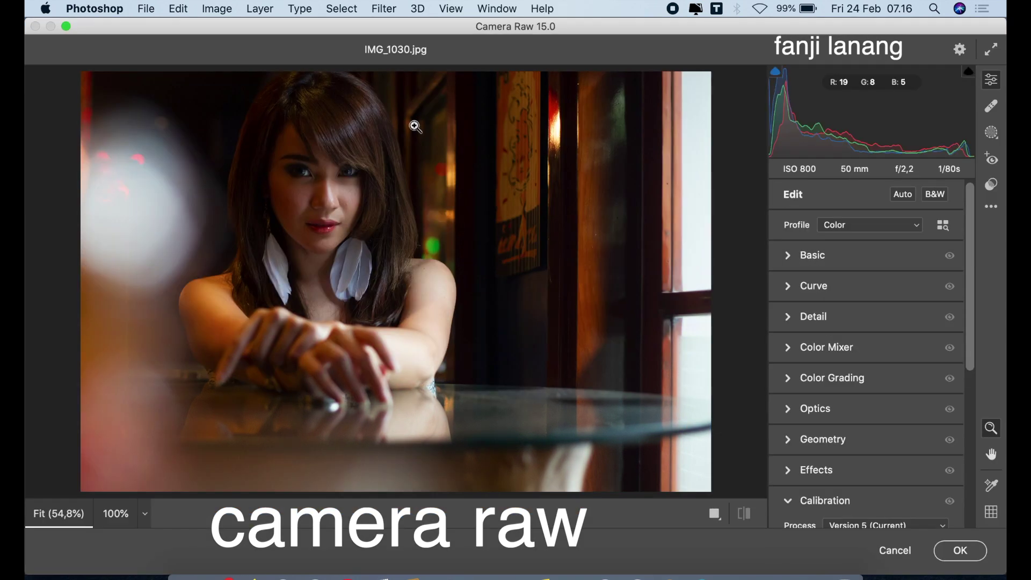
In the Basic adjustments, set Highlights to -29, Shadows to +35, Blacks to -15, Texture to -15 and Clarity to +10
click(785, 256)
click(843, 366)
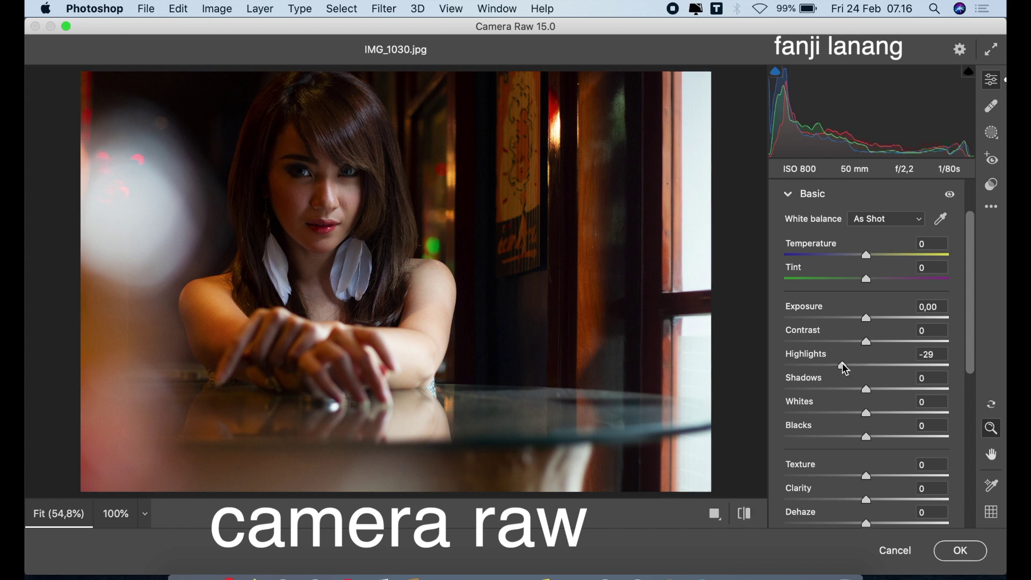
drag(863, 390, 896, 390)
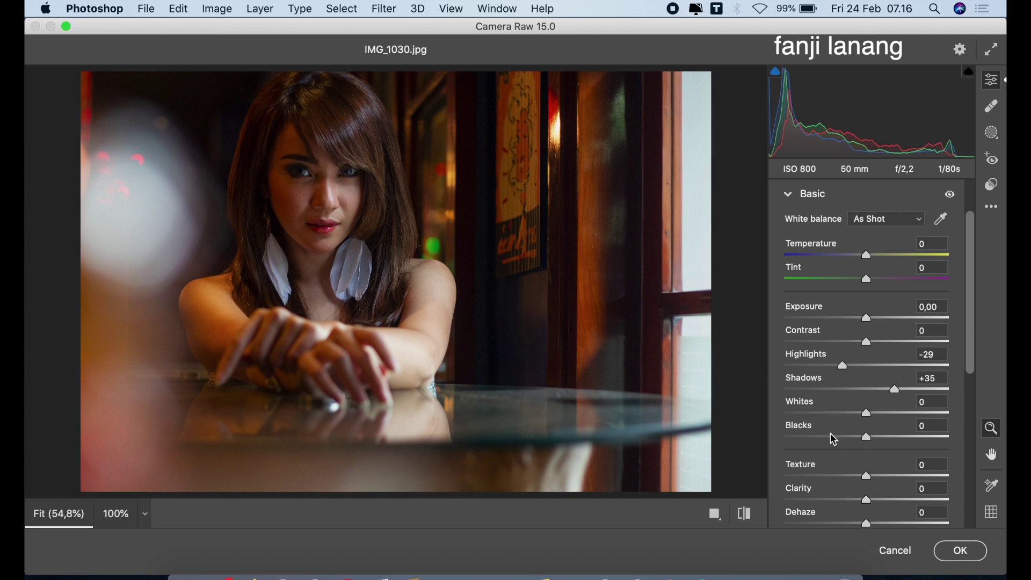
drag(856, 442, 878, 507)
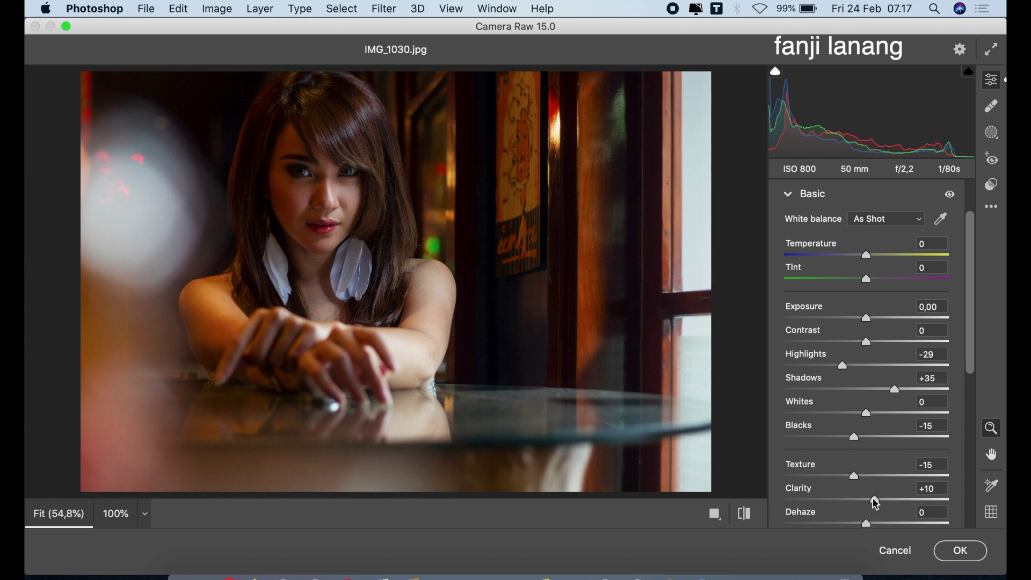
click(788, 196)
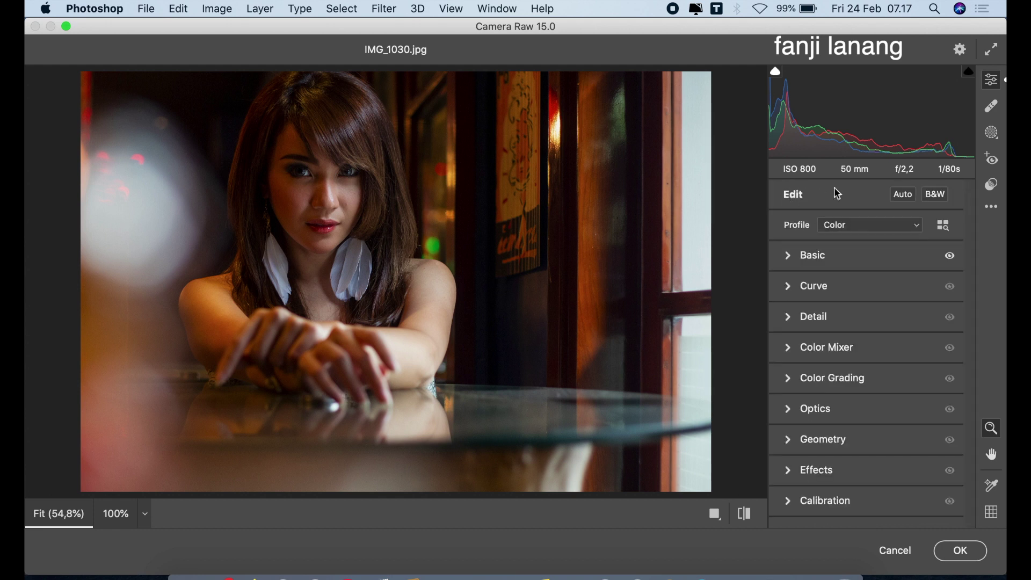
Add a radial gradient mask over the woman's face without the overlay and set its Shadows to +69
click(991, 138)
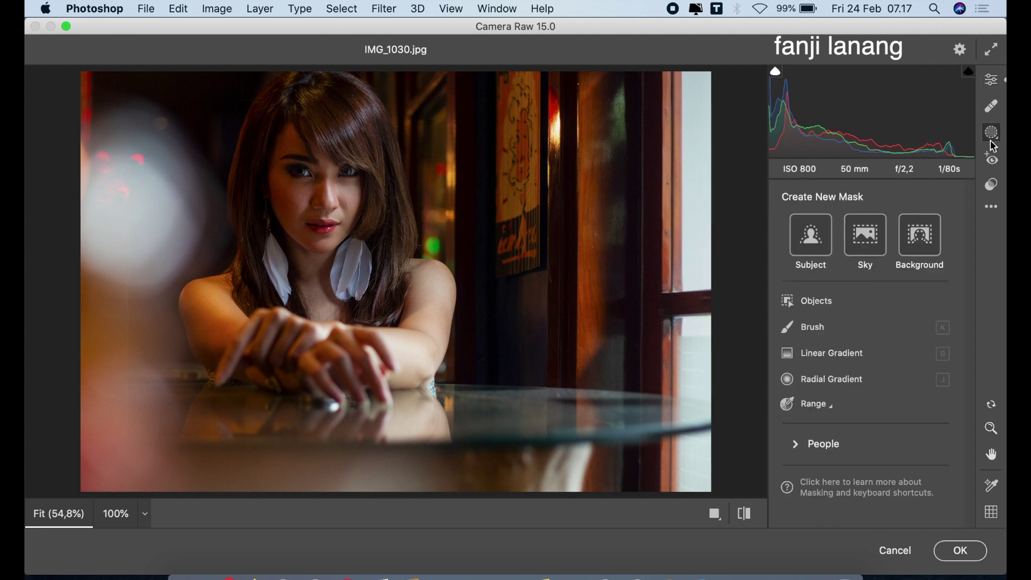
click(852, 379)
mouse_move(307, 184)
mouse_down()
mouse_move(345, 269)
mouse_move(352, 241)
mouse_up()
click(781, 333)
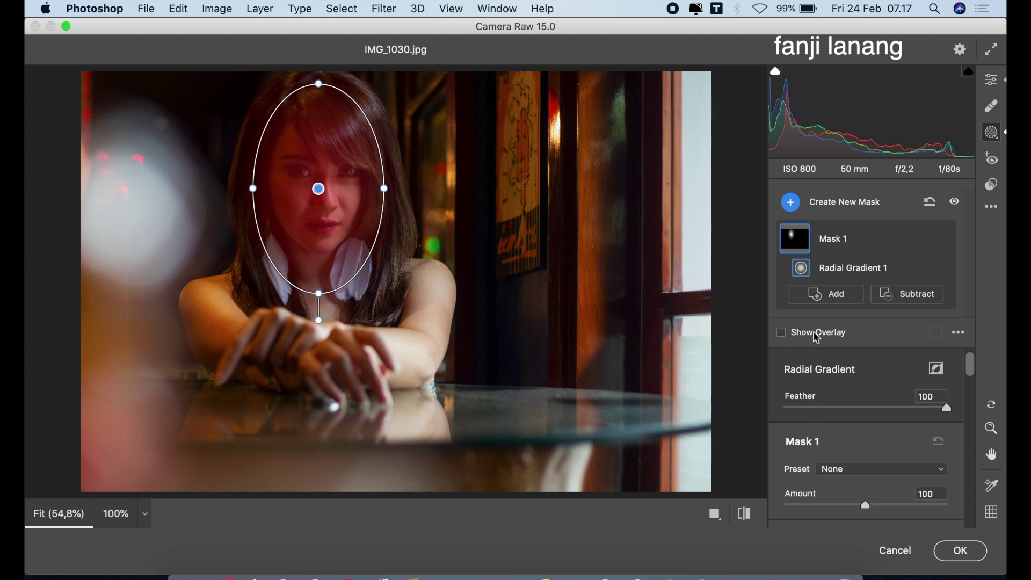
drag(962, 359, 967, 400)
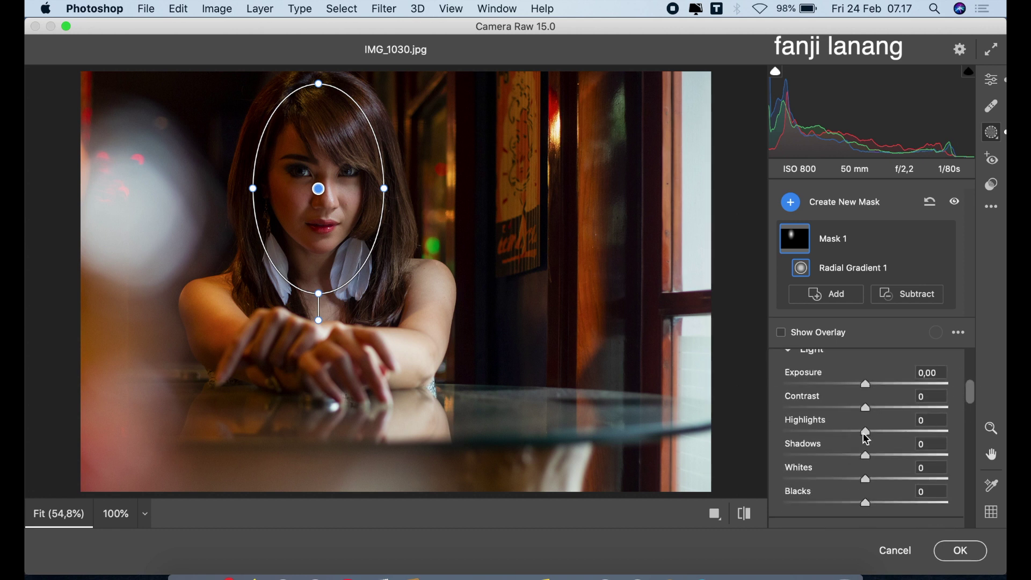
drag(877, 454, 924, 465)
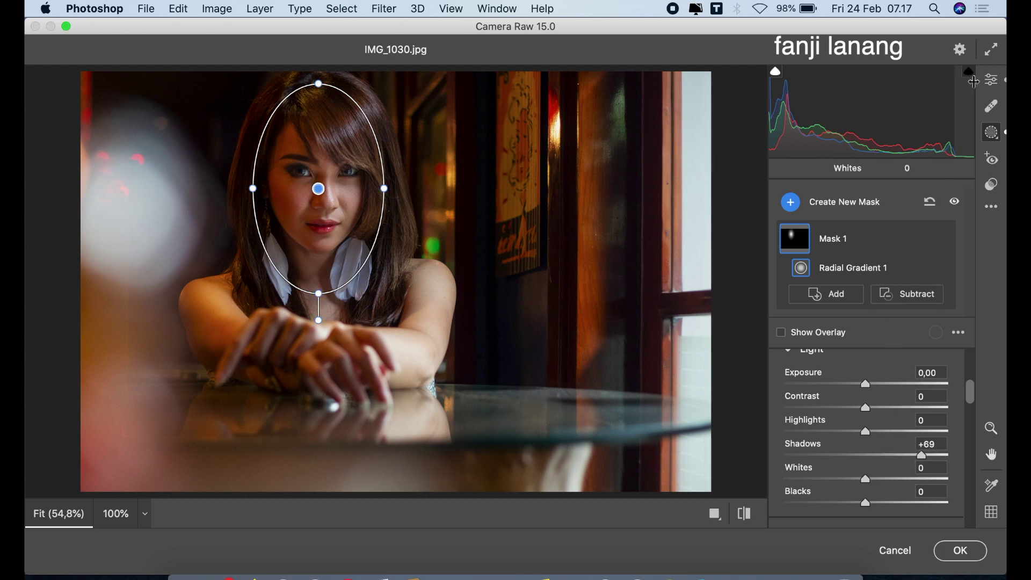
click(987, 83)
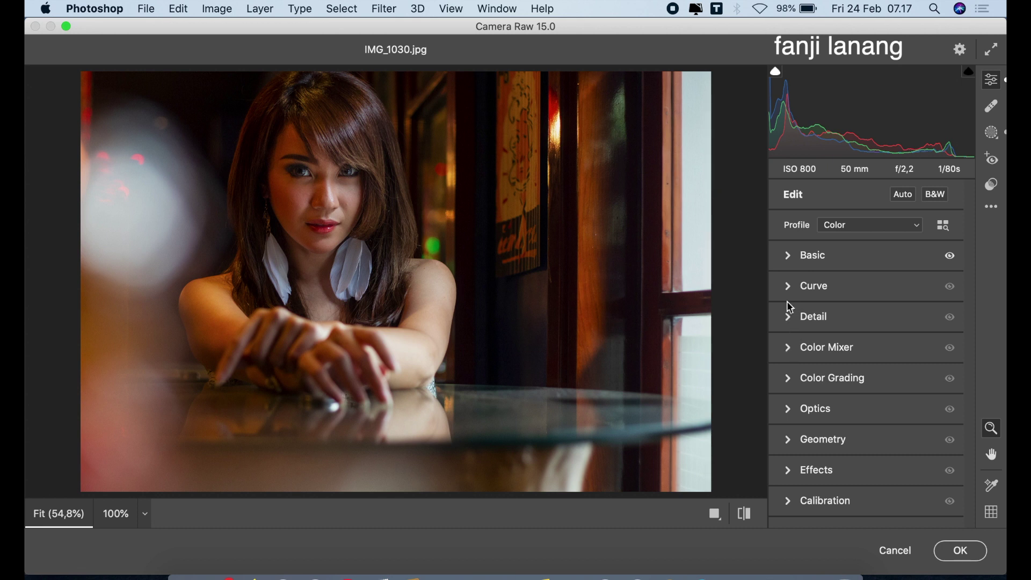
In the Color Mixer, set the Oranges luminance to +15 and lower the saturation of the yellow and green tones
click(788, 346)
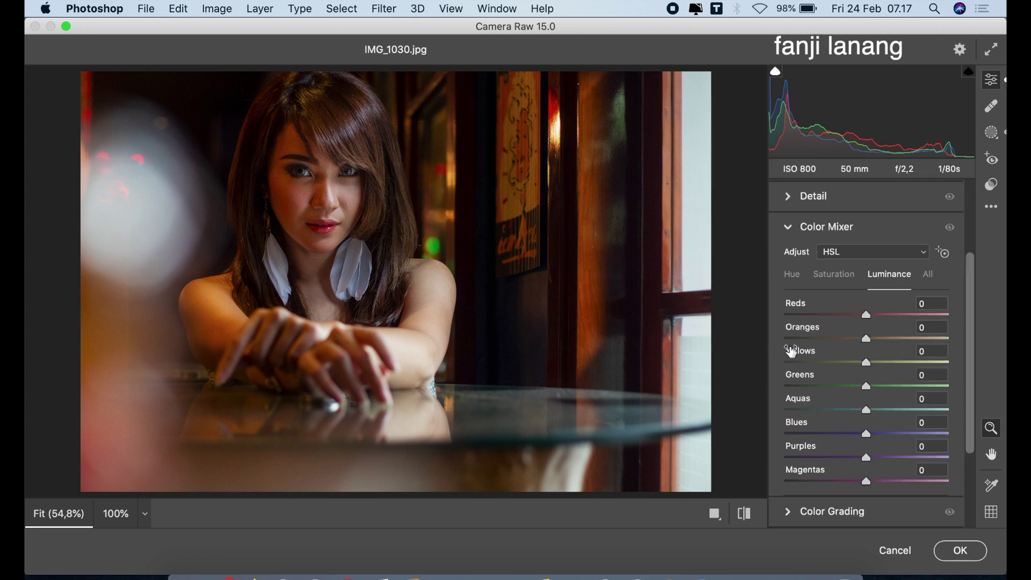
drag(873, 339, 881, 347)
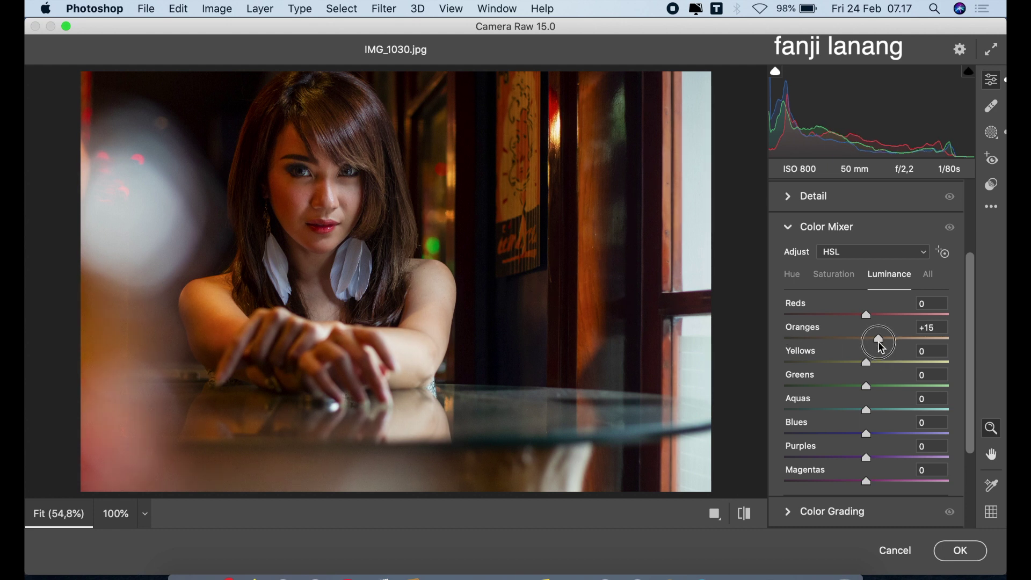
click(833, 275)
drag(852, 367, 826, 407)
Set the Color Mixer hues to -10 for Oranges, -30 for Yellows and +25 for Greens
click(794, 275)
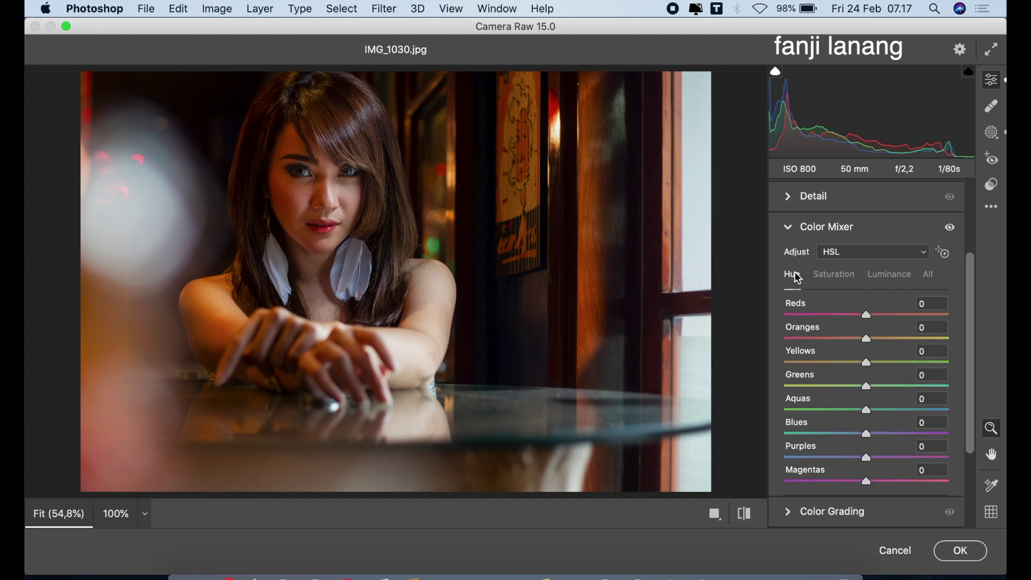
drag(862, 340, 888, 393)
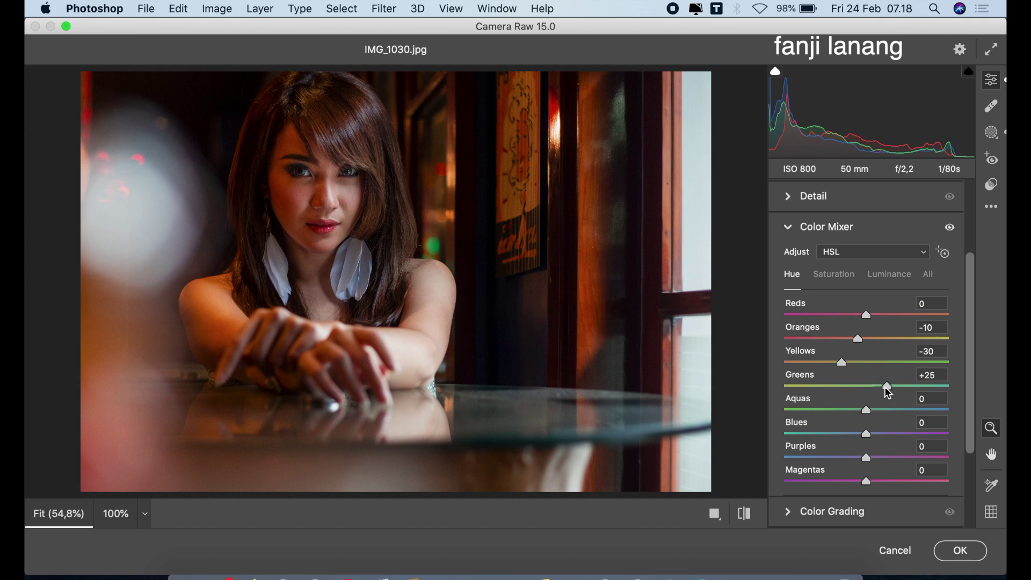
click(786, 227)
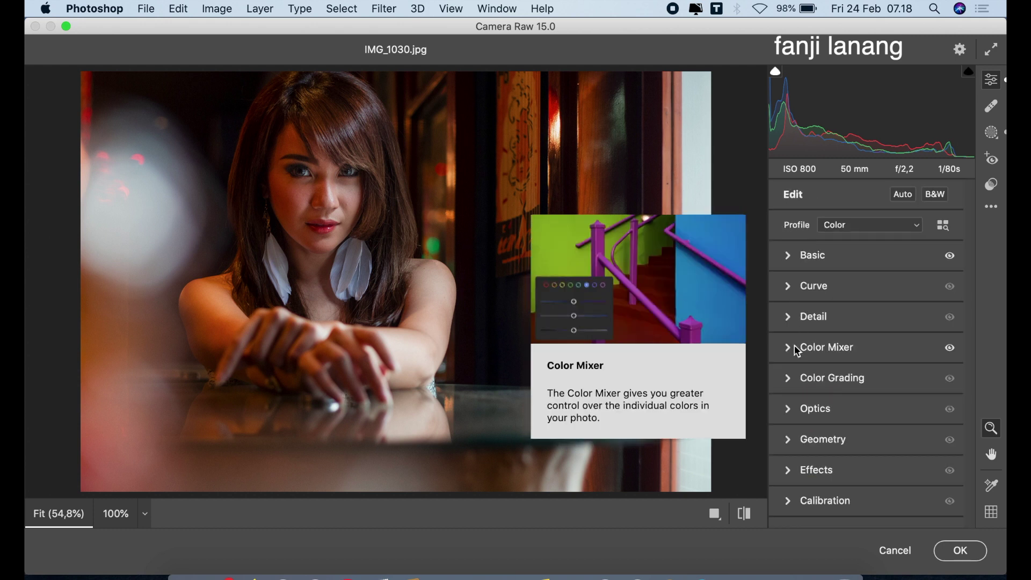
Tint the midtones in Color Grading with a hue of 190 and a saturation of 16
click(787, 378)
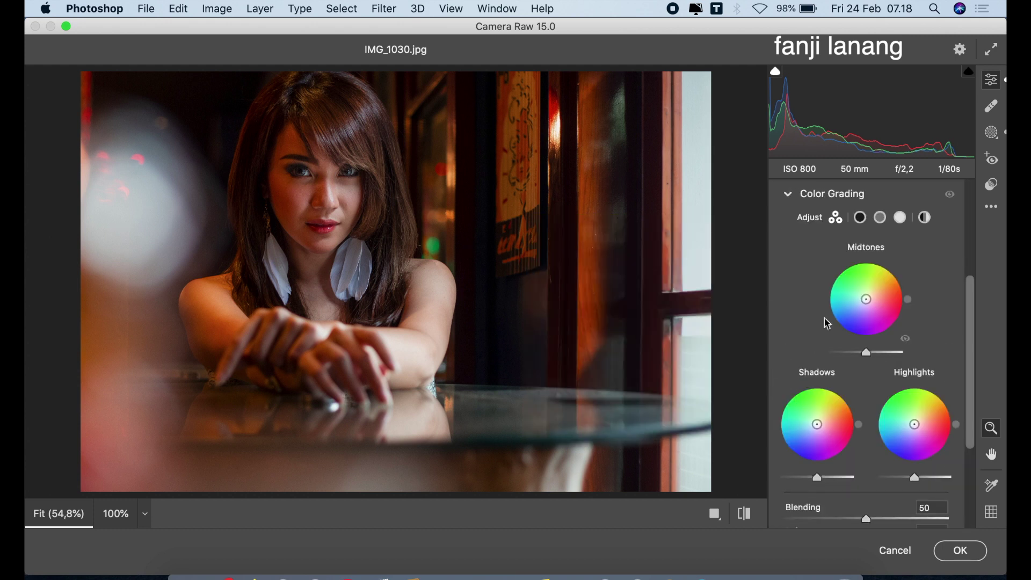
click(880, 218)
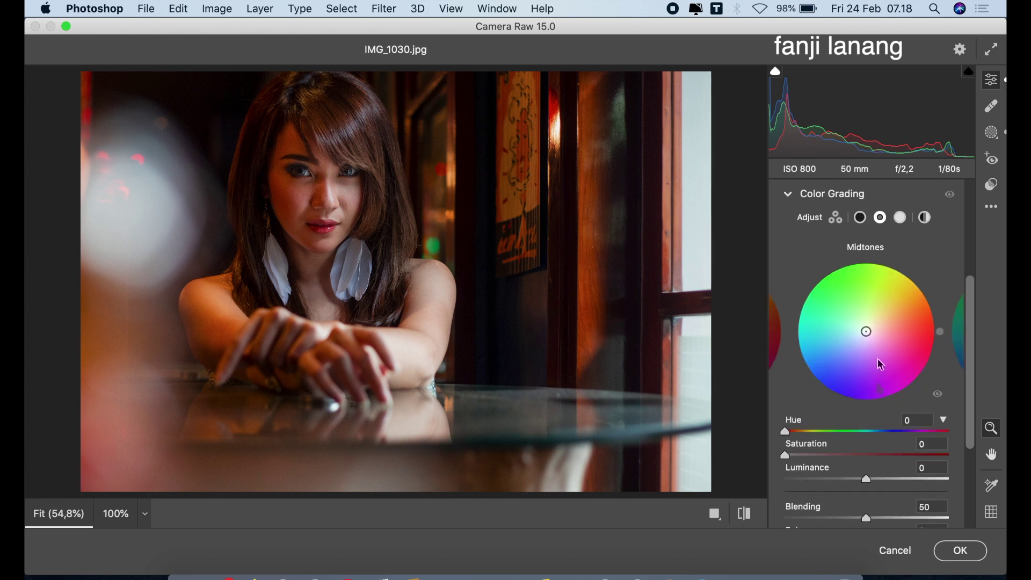
click(869, 433)
drag(872, 440, 871, 432)
click(810, 456)
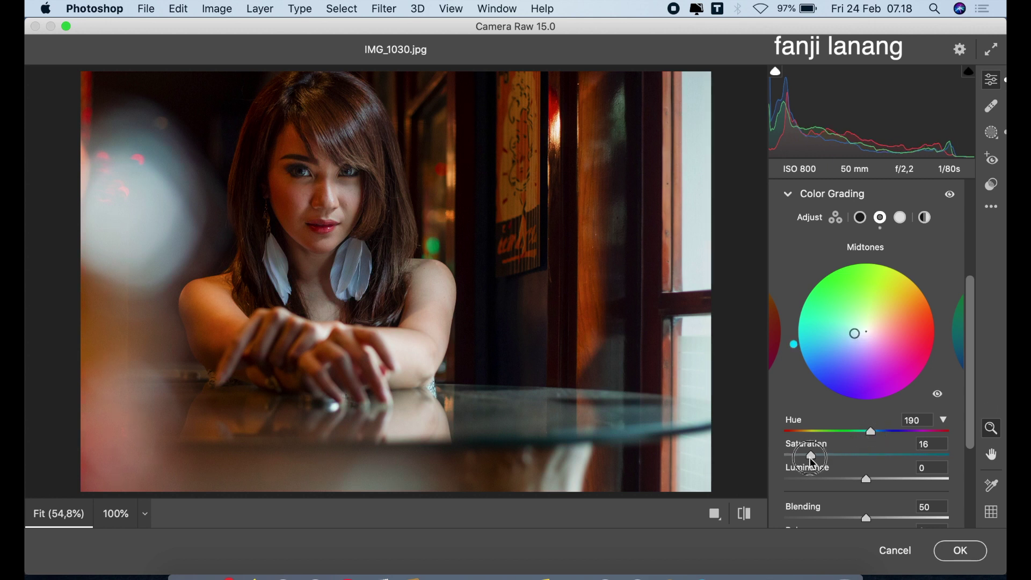
click(787, 193)
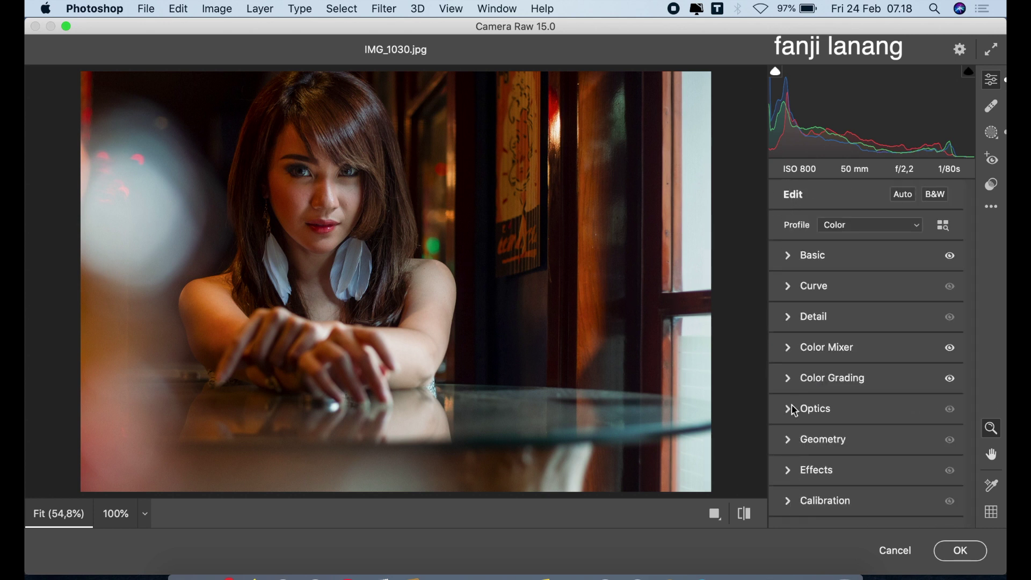
Set the Optics vignette to -30
click(789, 411)
click(842, 261)
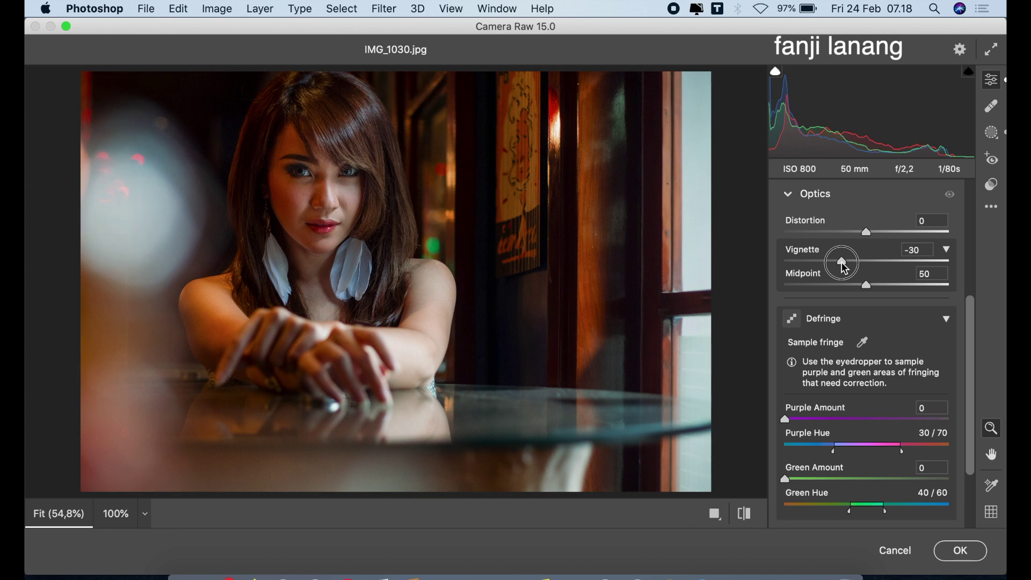
click(788, 194)
In Calibration, set Red Primary hue to +45, Green Primary hue to +40 and saturation to -30, and Blue Primary hue to -30
click(789, 501)
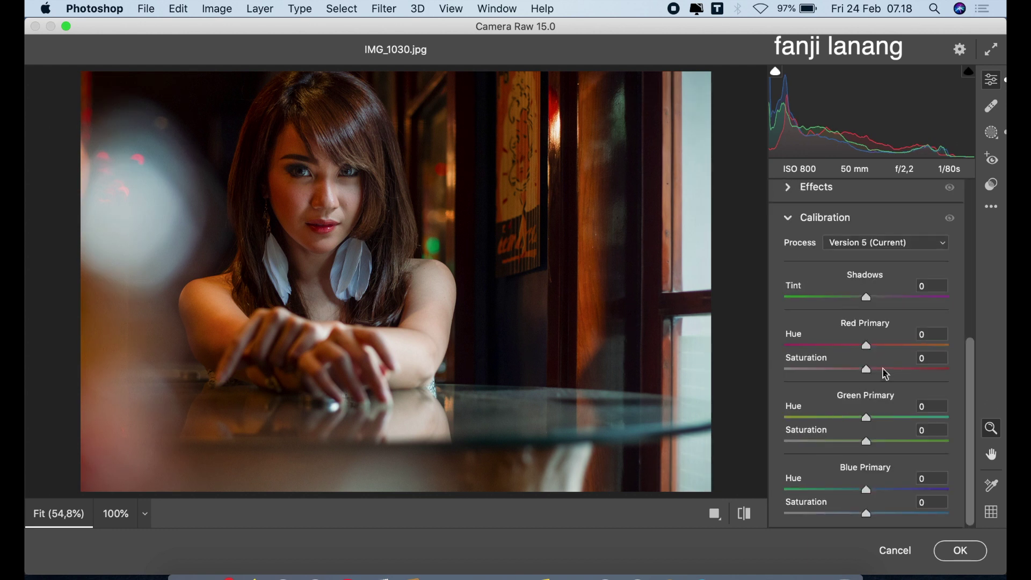
click(893, 346)
drag(894, 349, 891, 348)
drag(862, 422, 912, 430)
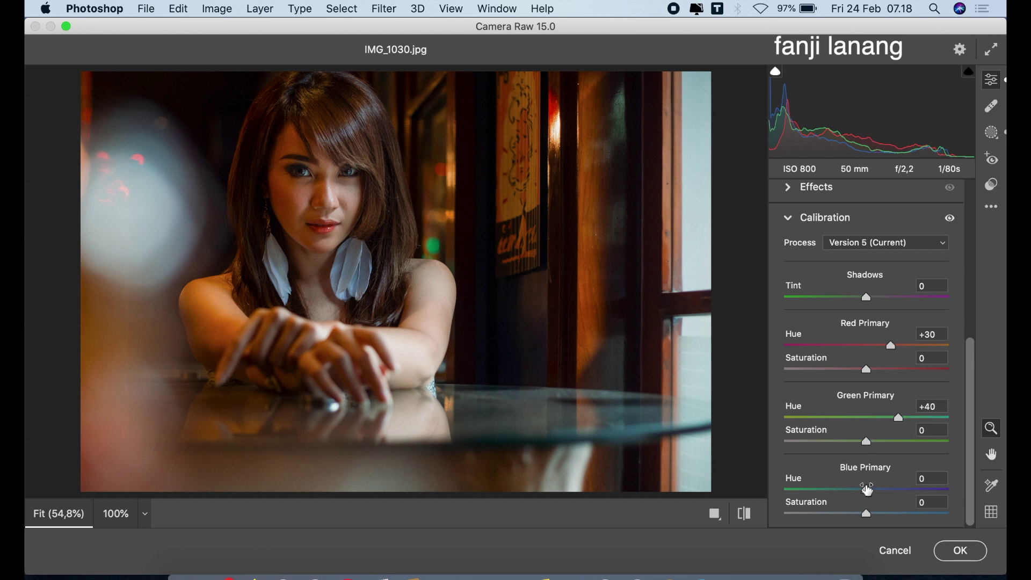
drag(858, 496, 857, 500)
drag(895, 350, 895, 380)
mouse_move(856, 450)
mouse_down()
mouse_move(817, 445)
mouse_move(843, 455)
mouse_move(842, 447)
mouse_up()
drag(826, 494, 843, 510)
drag(912, 349, 904, 356)
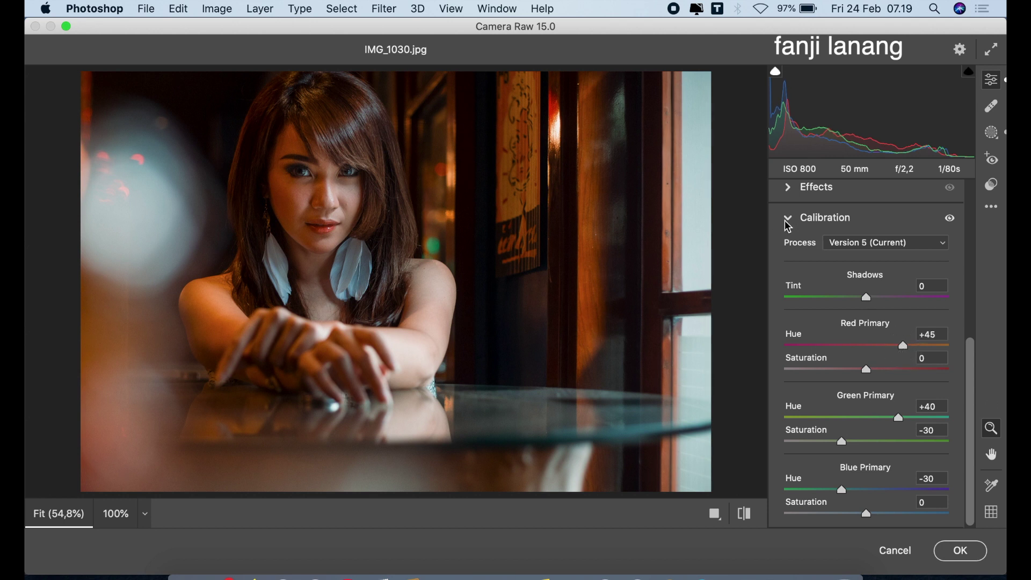
click(788, 220)
Set the Basic Exposure to +0,40, Contrast to -15 and Temperature to -10, and apply the Camera Raw edits
click(791, 257)
drag(862, 311, 853, 356)
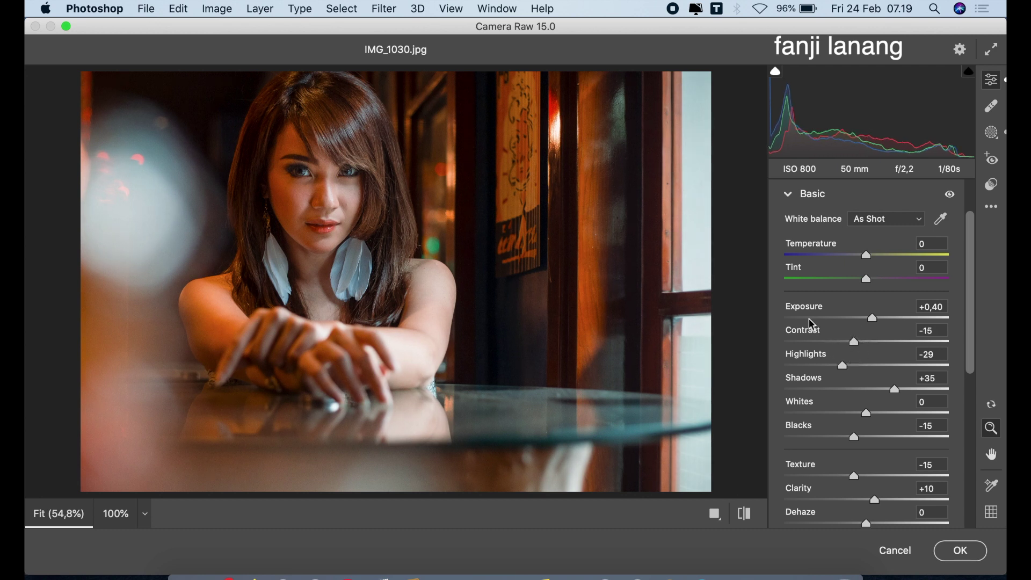
click(749, 518)
click(749, 518)
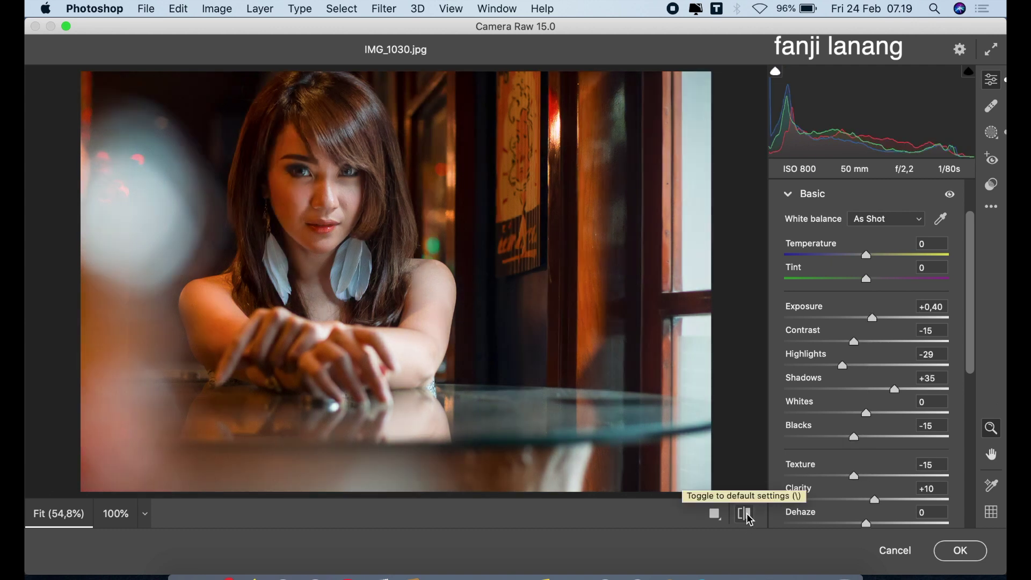
click(749, 518)
click(749, 518)
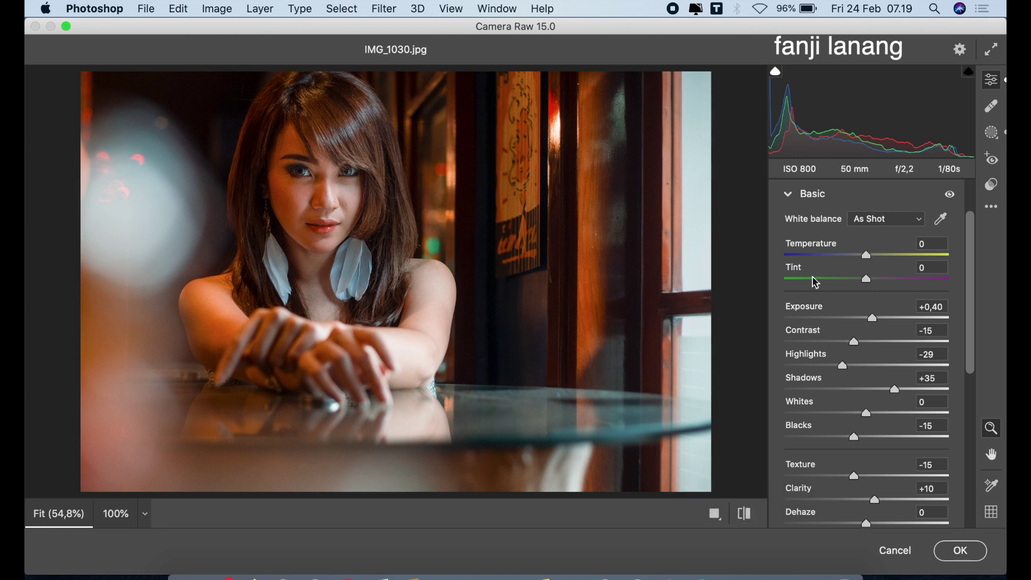
drag(865, 260, 861, 261)
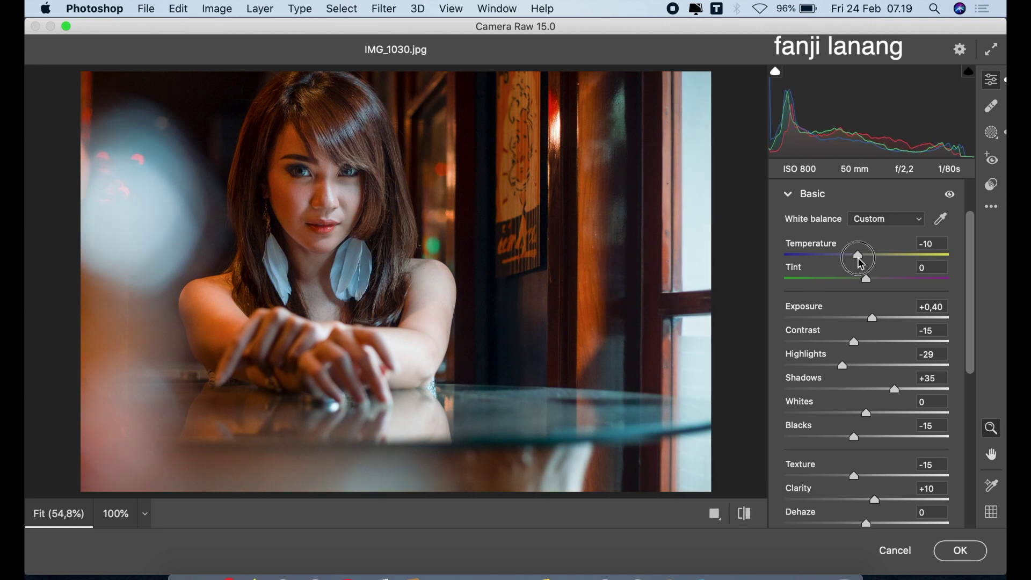
click(951, 549)
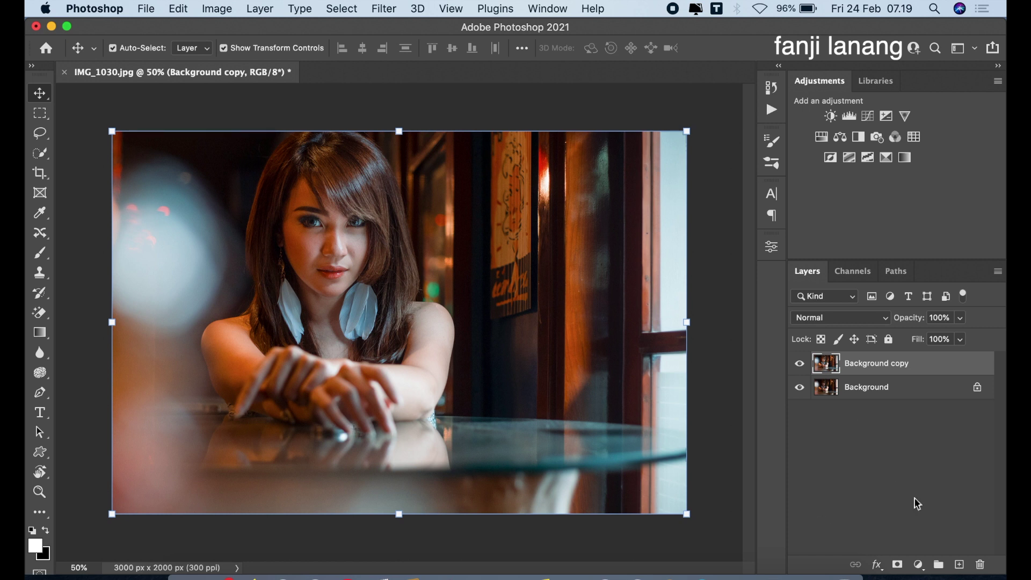
Add a new empty layer above the graded copy and enlarge the soft Brush to 800 px
click(957, 563)
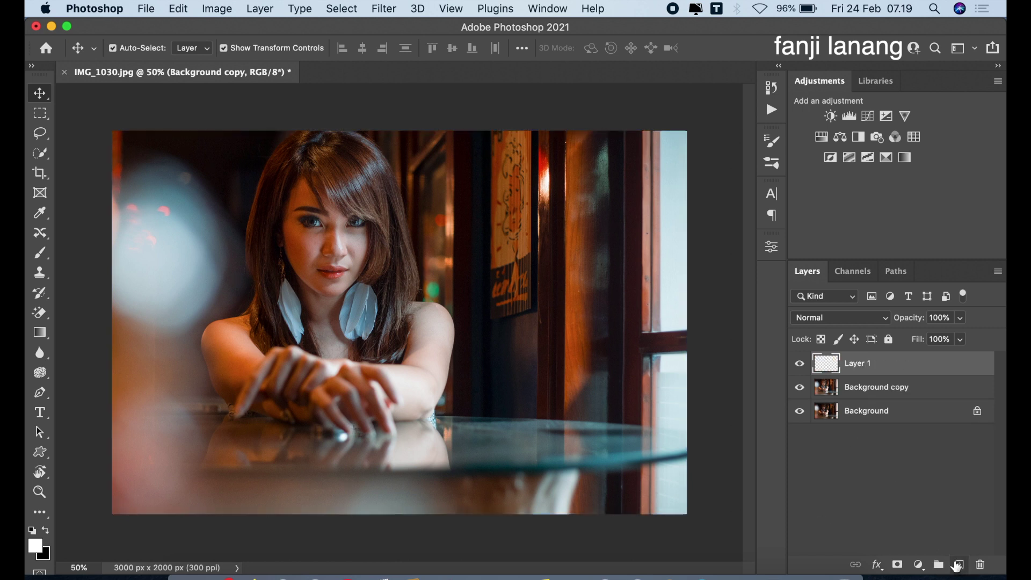
click(46, 253)
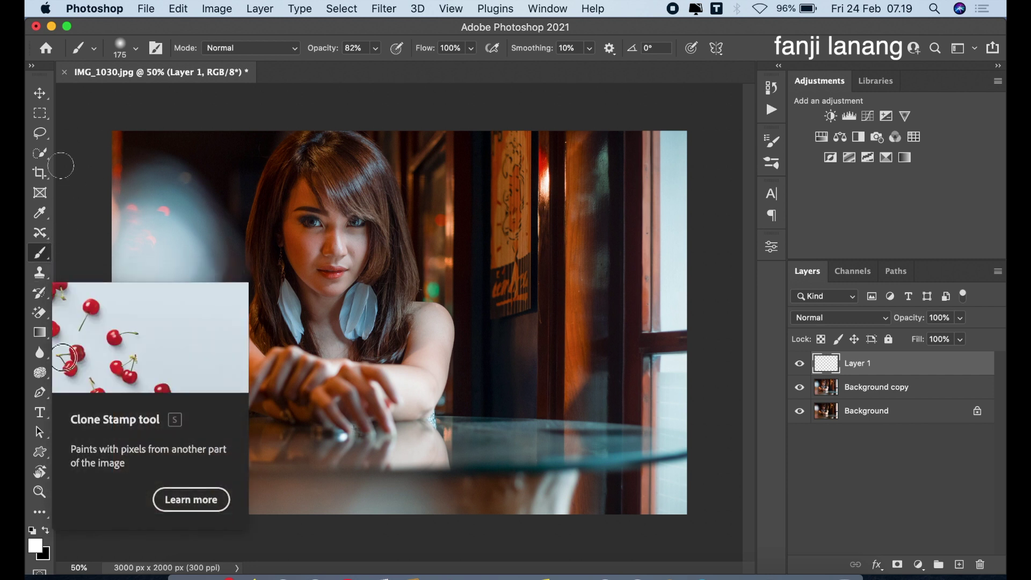
right_click(40, 253)
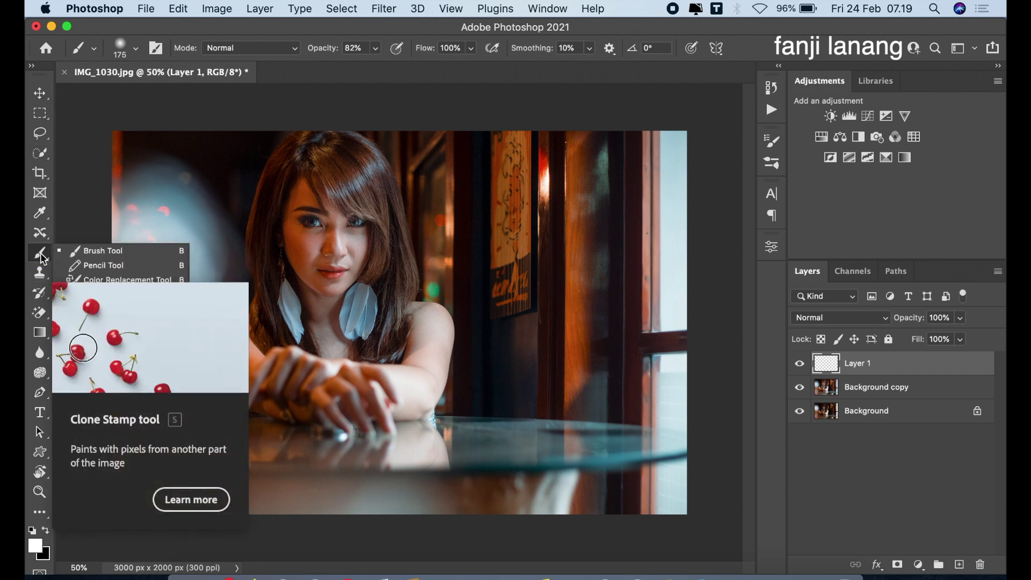
click(80, 251)
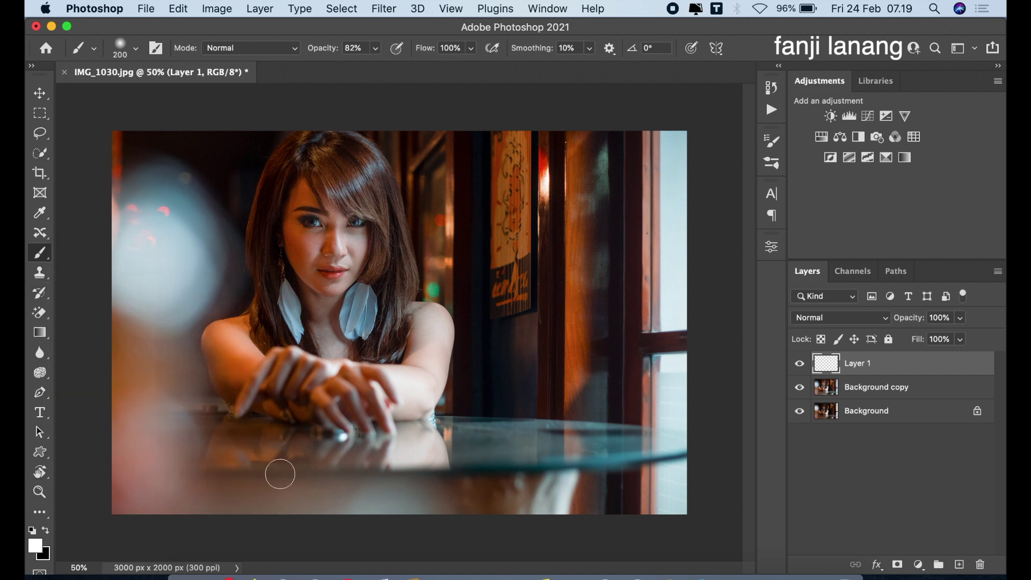
key(bracketright)
key(bracketright)
key(bracketright)
key(bracketright)
key(bracketright)
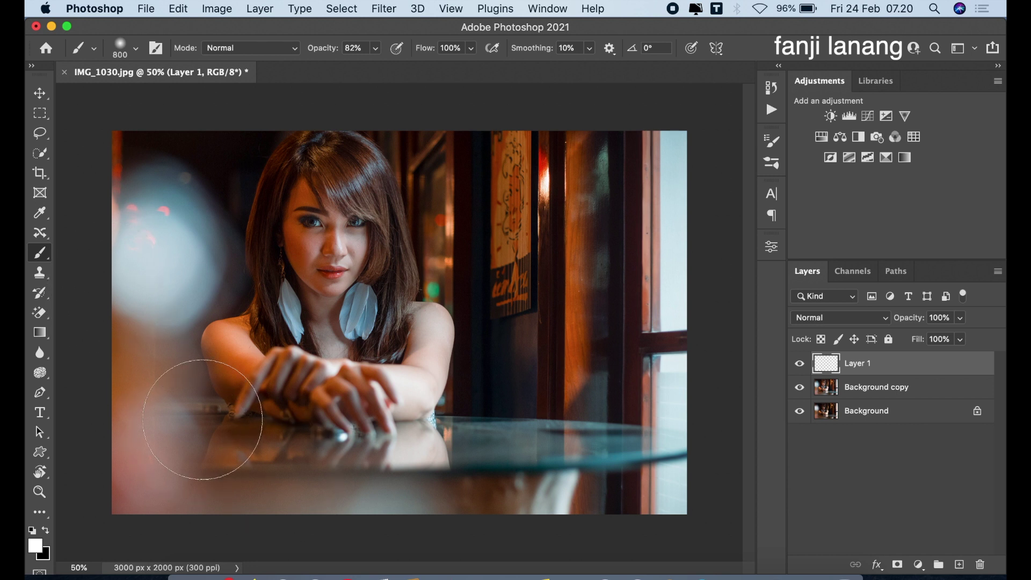
Sample the brown a67d60 beside the woman's elbow in the photo as the foreground color
click(36, 548)
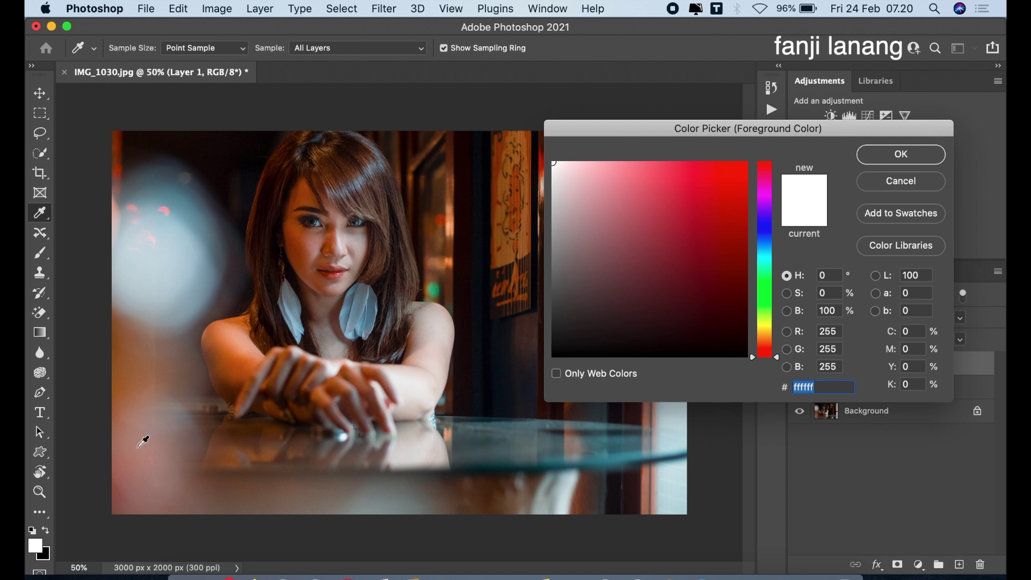
click(204, 369)
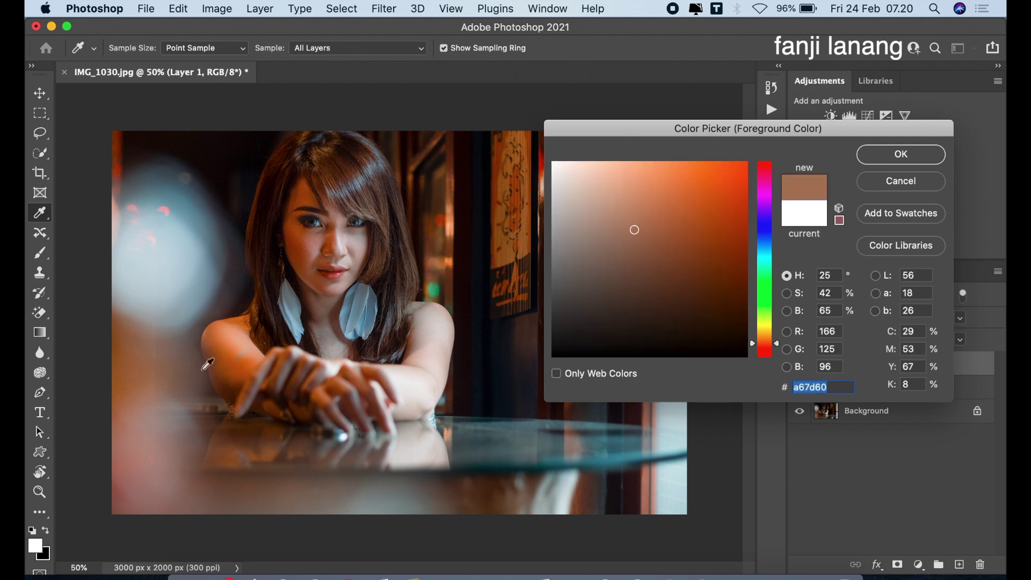
click(919, 159)
Lower the brush opacity to 50% and paint the brown haze over the photo's lower-right corner
click(376, 49)
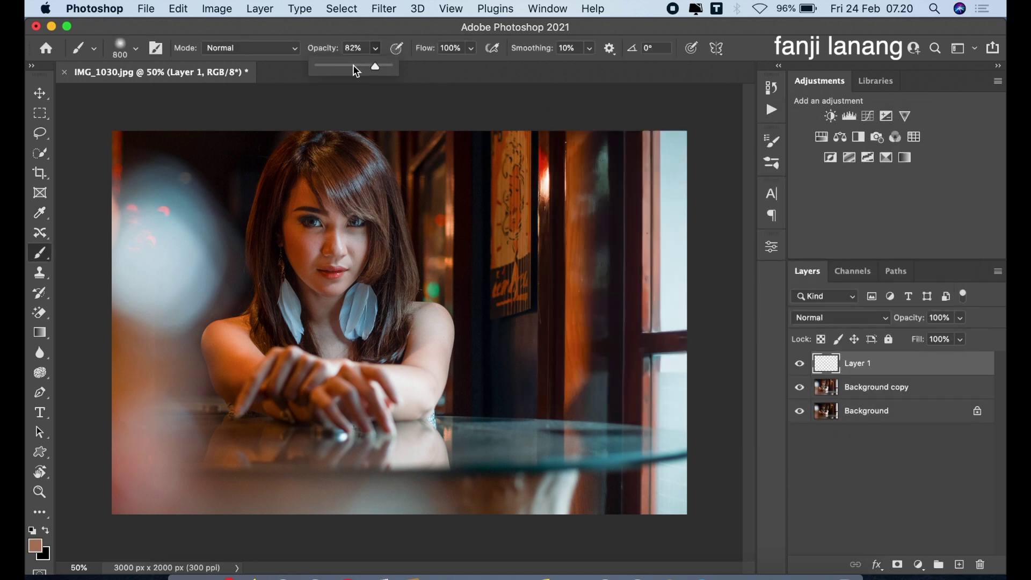
click(519, 82)
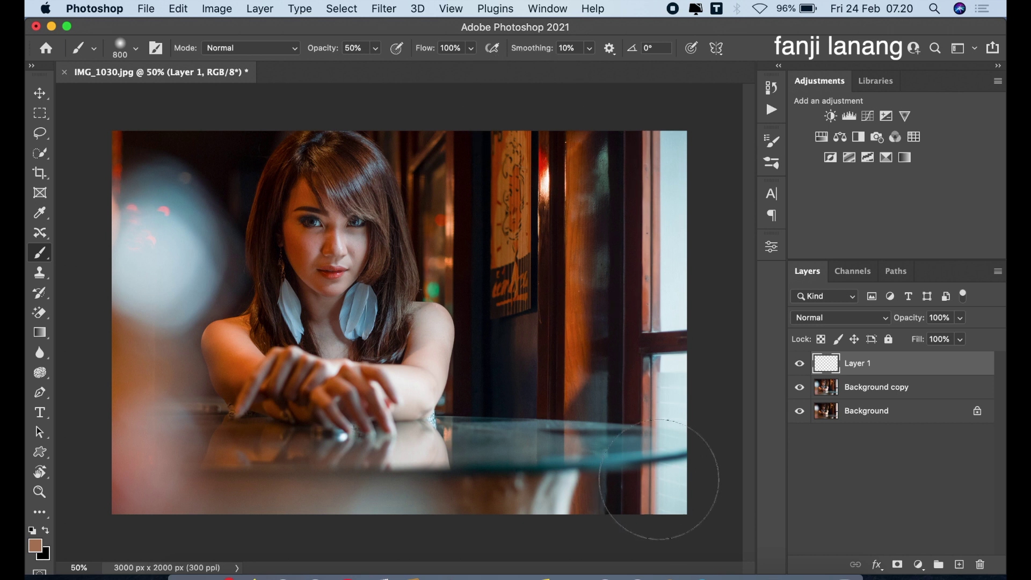
mouse_move(662, 482)
mouse_down()
mouse_move(621, 523)
mouse_move(486, 513)
mouse_move(663, 449)
mouse_move(613, 526)
mouse_move(494, 510)
mouse_move(672, 450)
mouse_up()
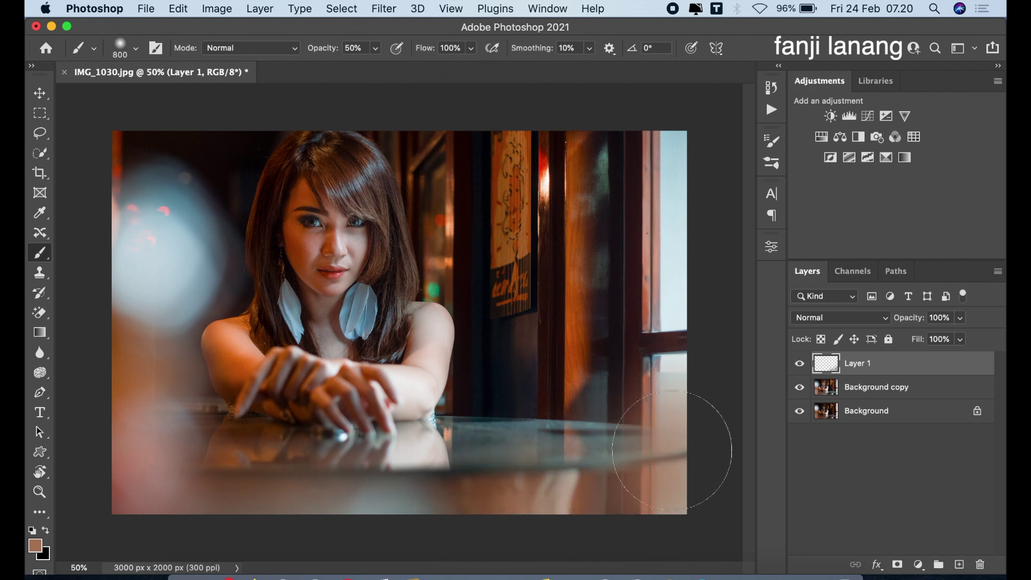
Sample the pale blue of the large blurred highlight and dab it over the table's far edge near the window frame
click(36, 545)
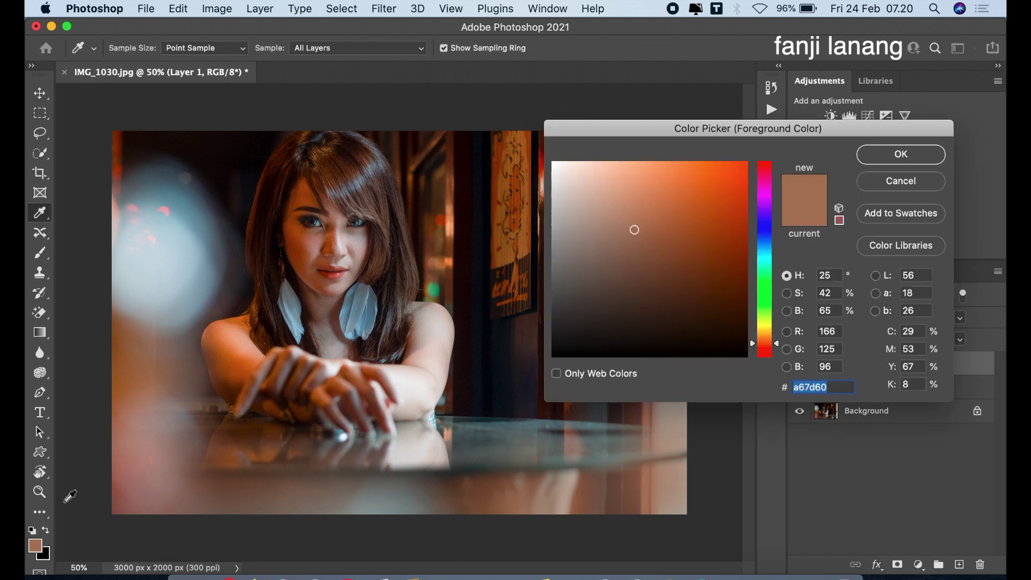
click(193, 243)
click(900, 154)
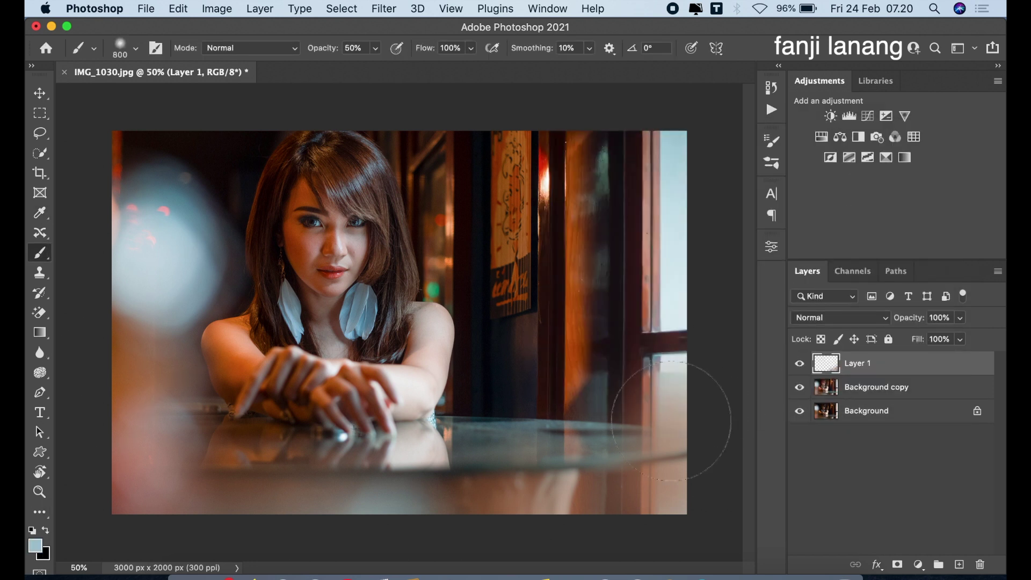
click(609, 437)
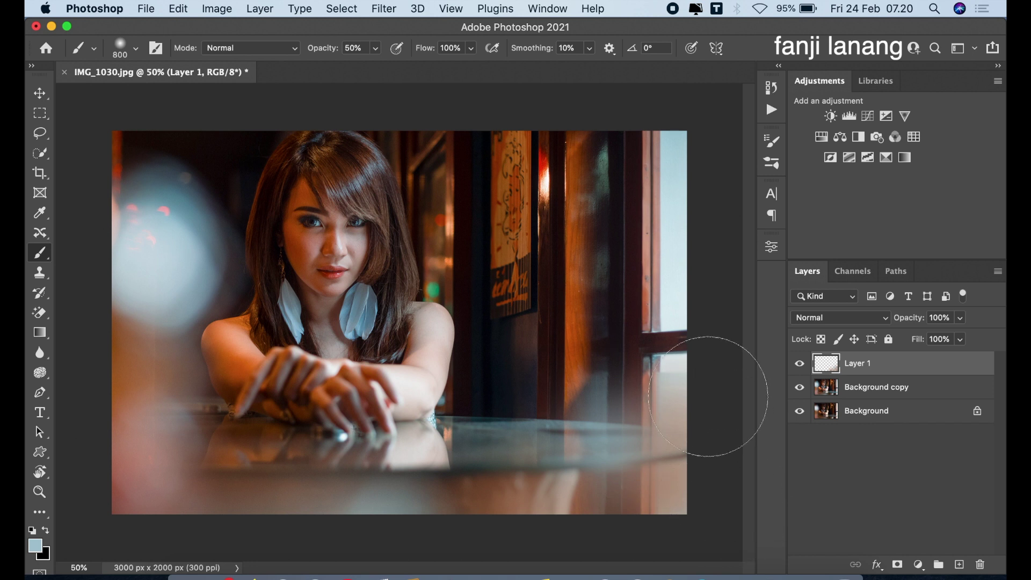
click(527, 435)
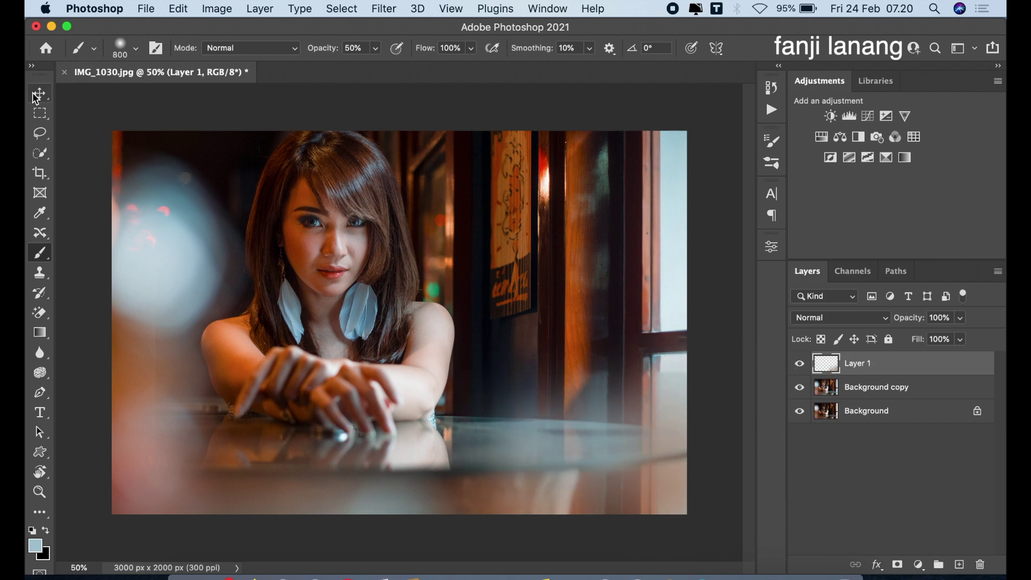
click(36, 97)
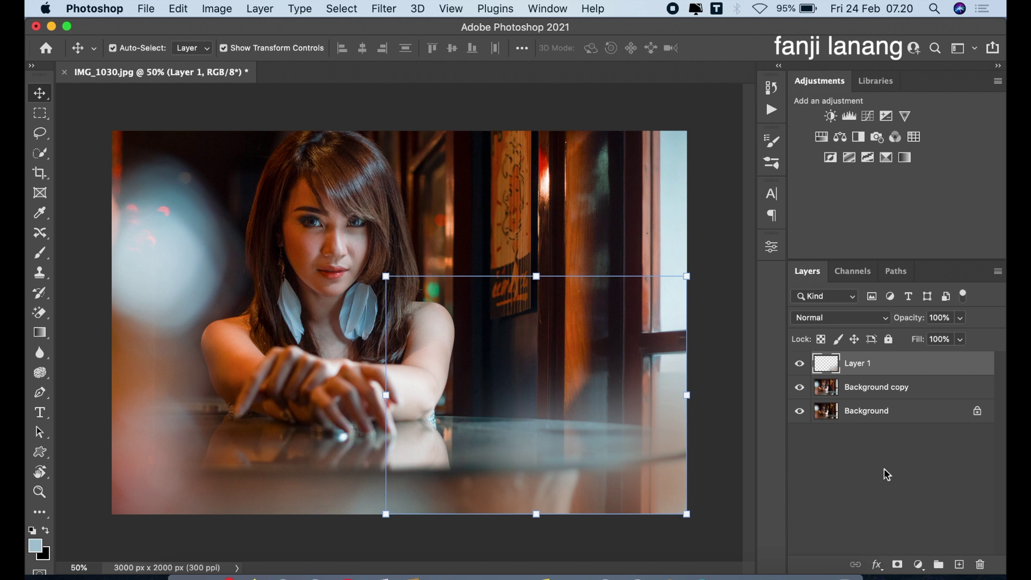
Add another empty layer and choose the signature brush preset with 100% opacity
click(960, 565)
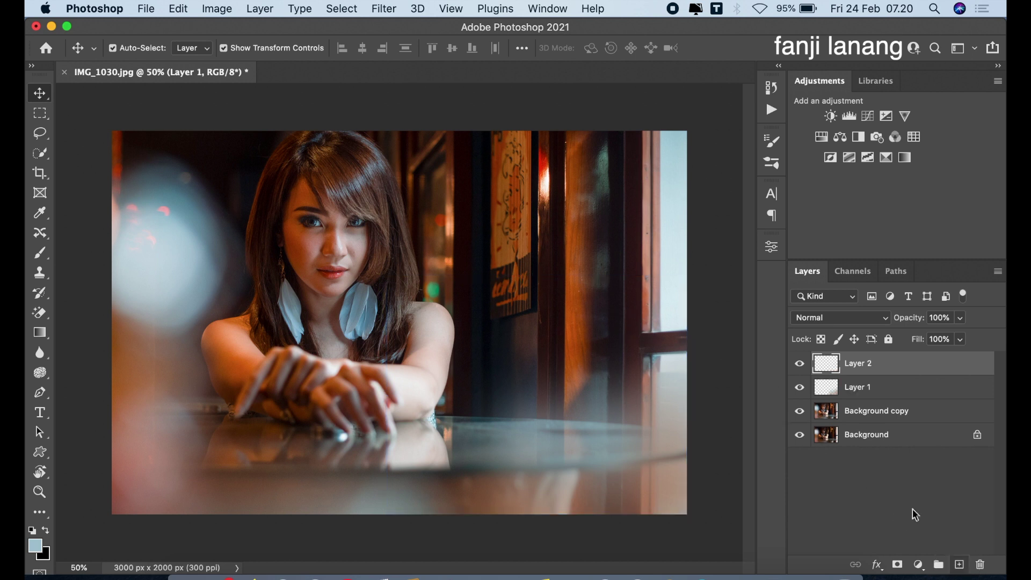
click(40, 253)
click(123, 49)
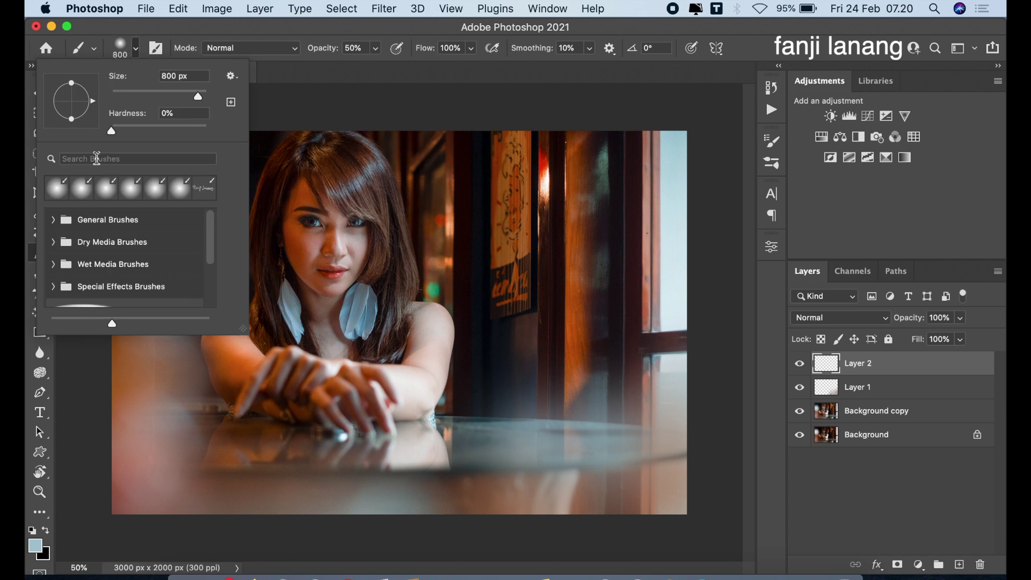
click(198, 194)
click(392, 64)
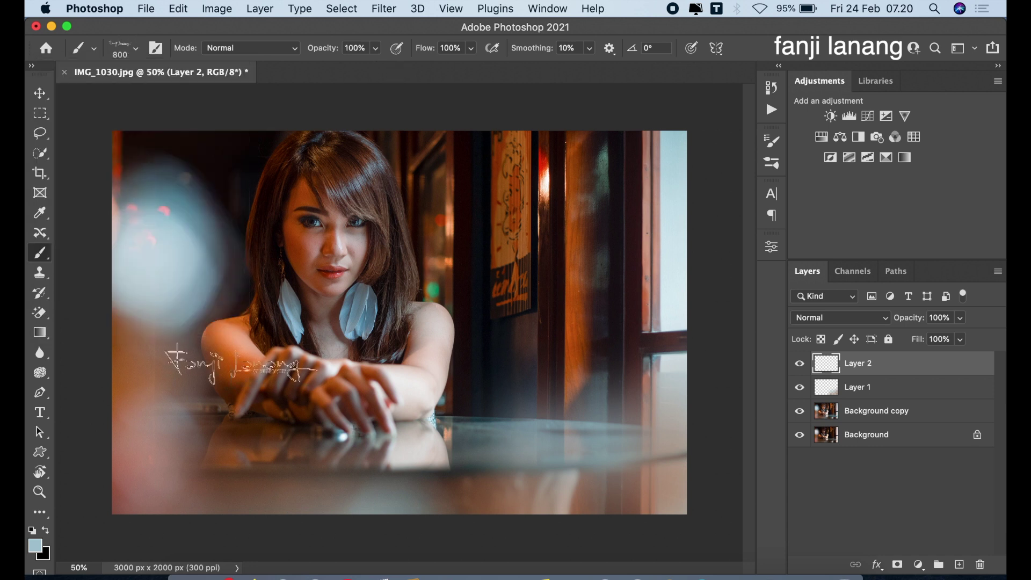
Shrink the signature brush to 400 px, switch the foreground color to white and stamp the signature in the photo's lower-left corner
key(bracketleft)
key(bracketleft)
key(bracketleft)
key(bracketleft)
key(bracketleft)
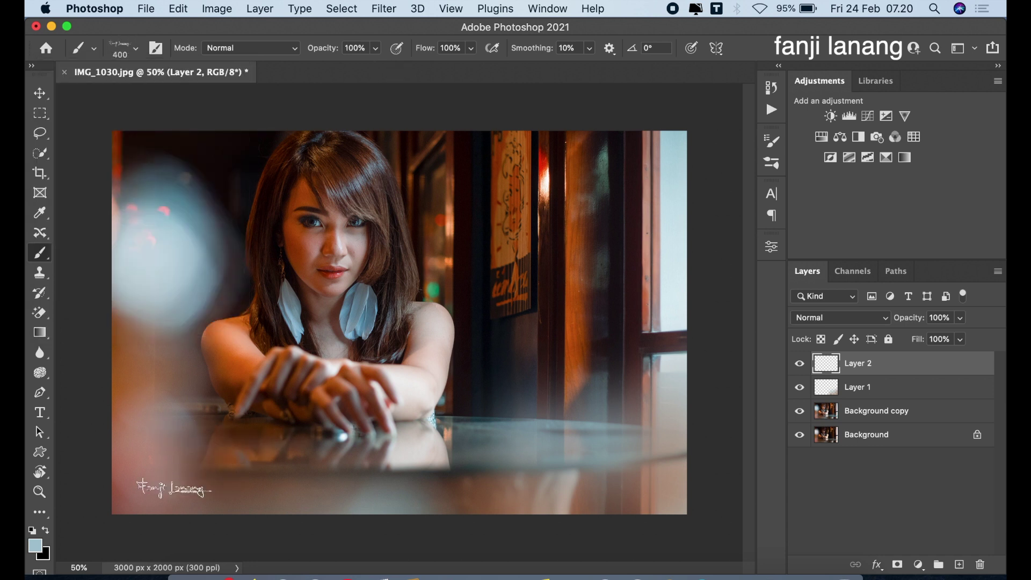
click(31, 531)
click(45, 530)
click(155, 491)
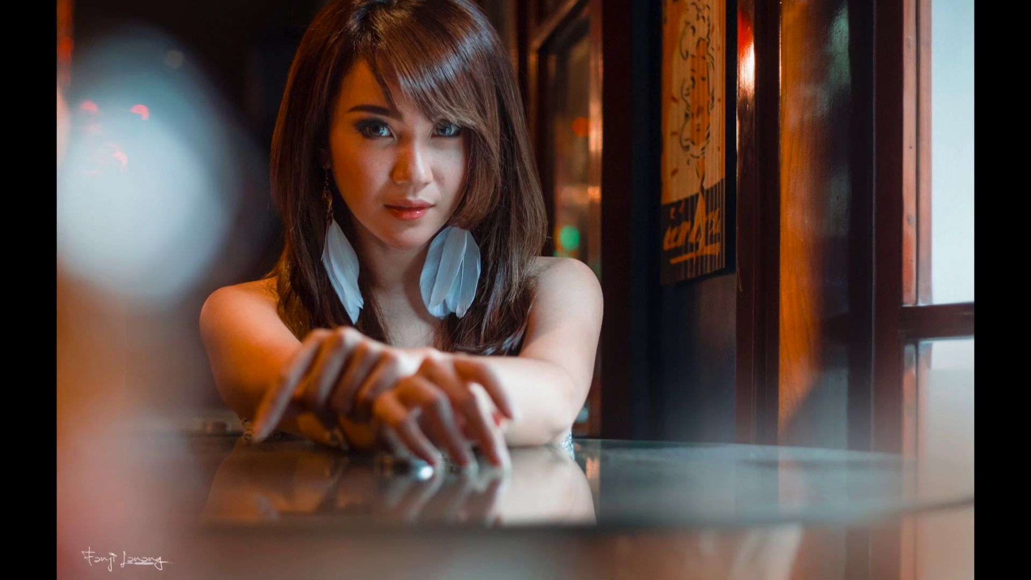